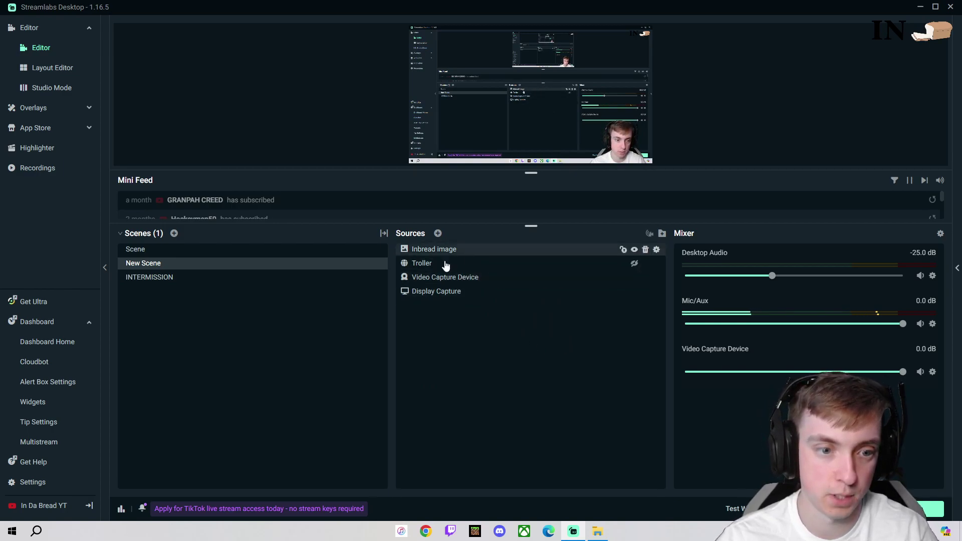
Open the filters of the Video Capture Device source and hide the existing Chroma Key (1) filter
right_click(470, 283)
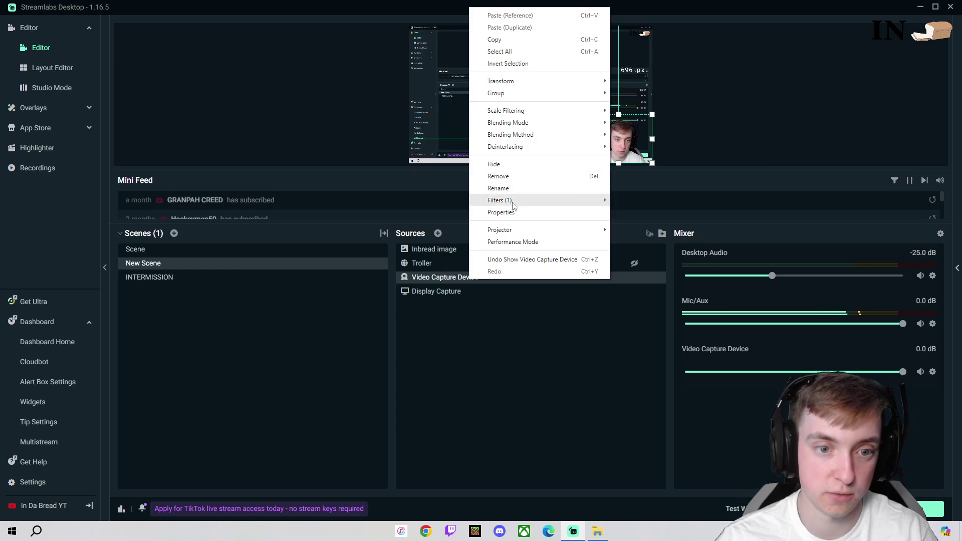
mouse_move(514, 205)
click(641, 201)
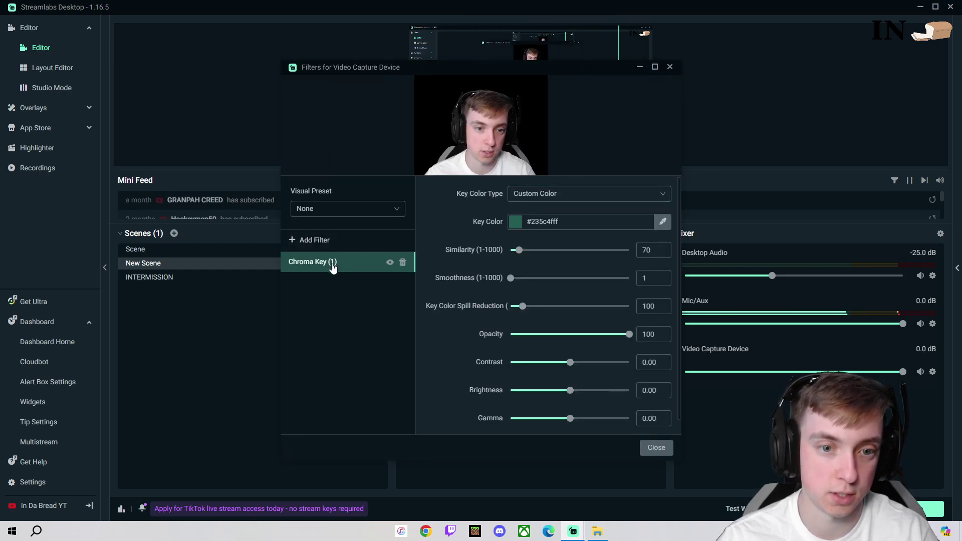
click(390, 264)
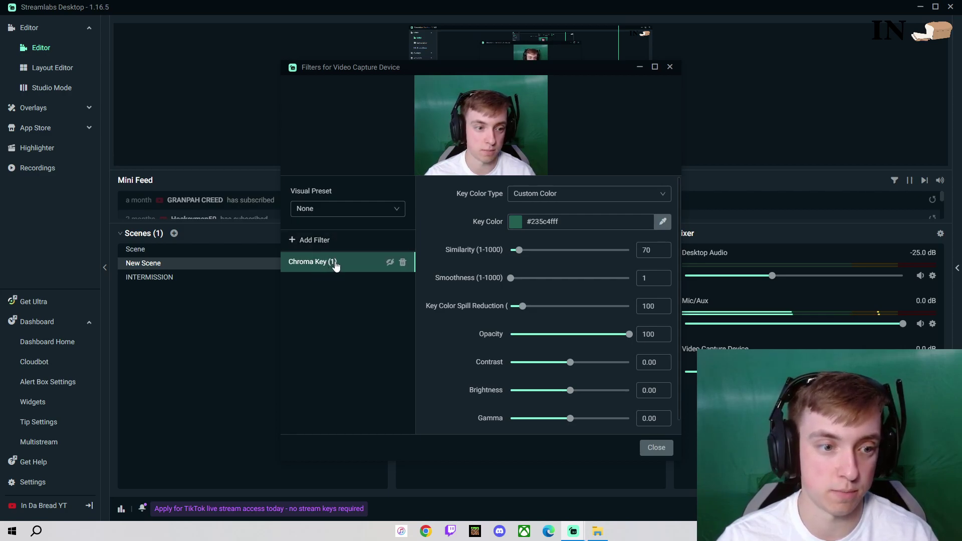
Add a new Chroma Key filter named "Chroma Key test" to the Video Capture Device
click(315, 241)
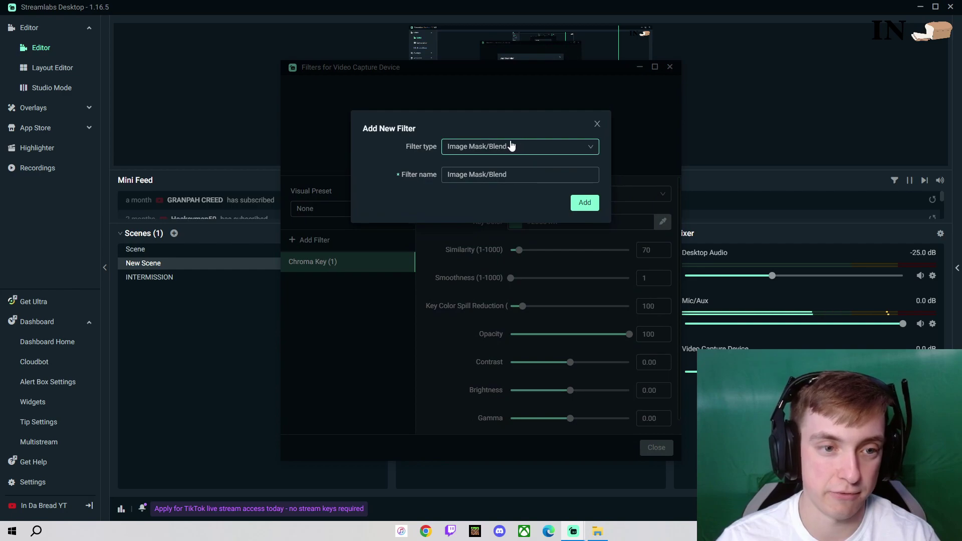
click(506, 150)
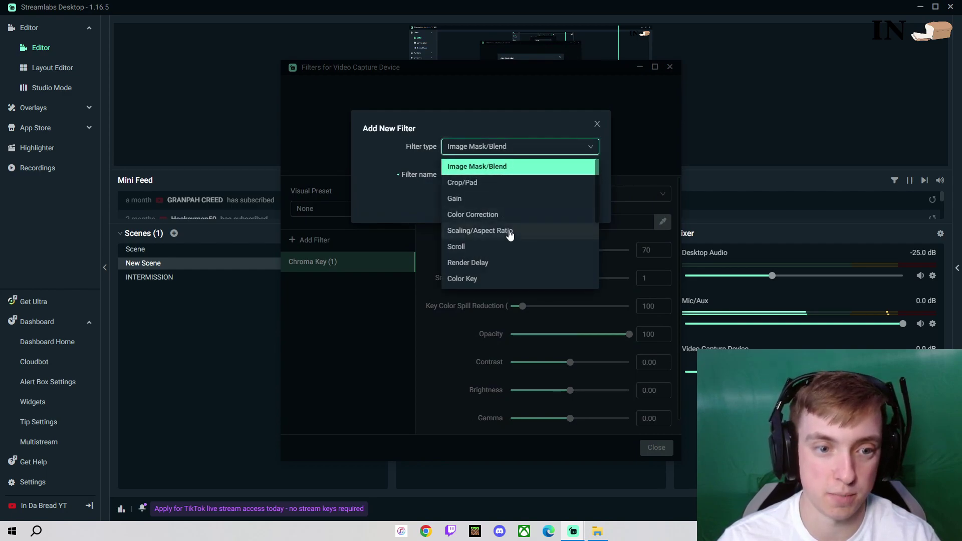
scroll(510, 232, down, 2)
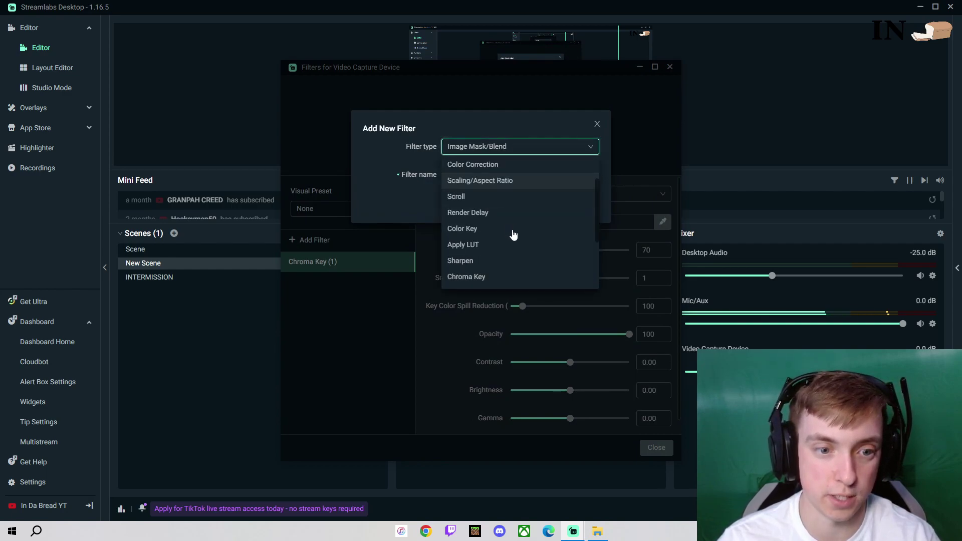
click(482, 278)
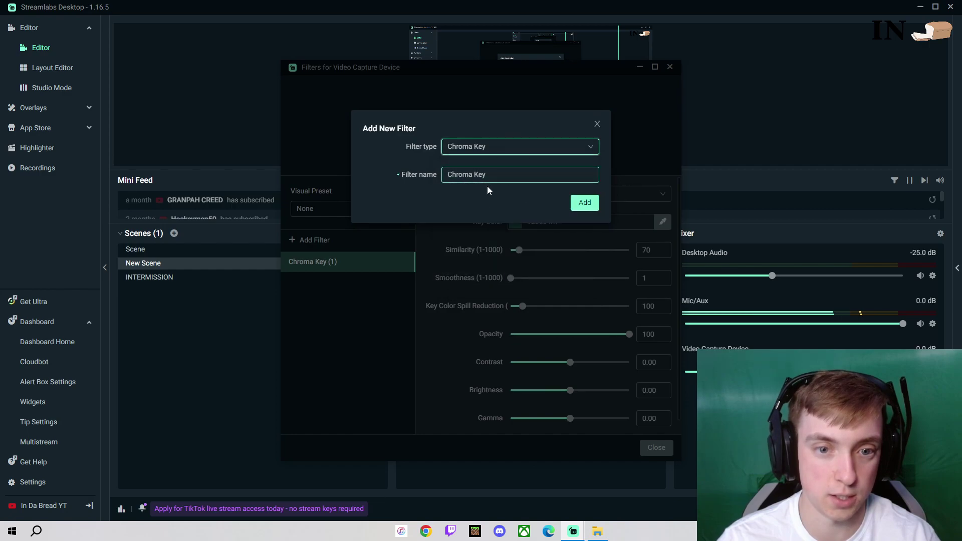
click(509, 174)
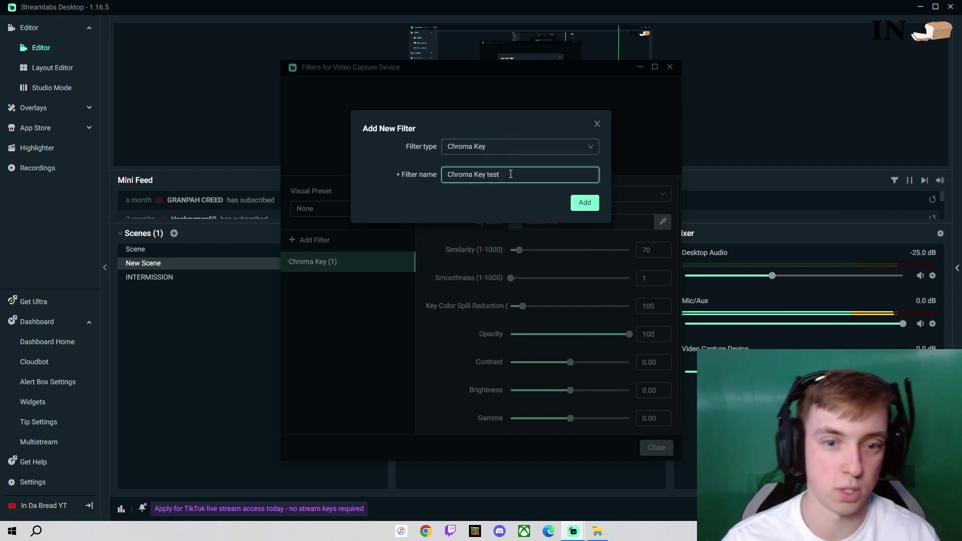
click(584, 203)
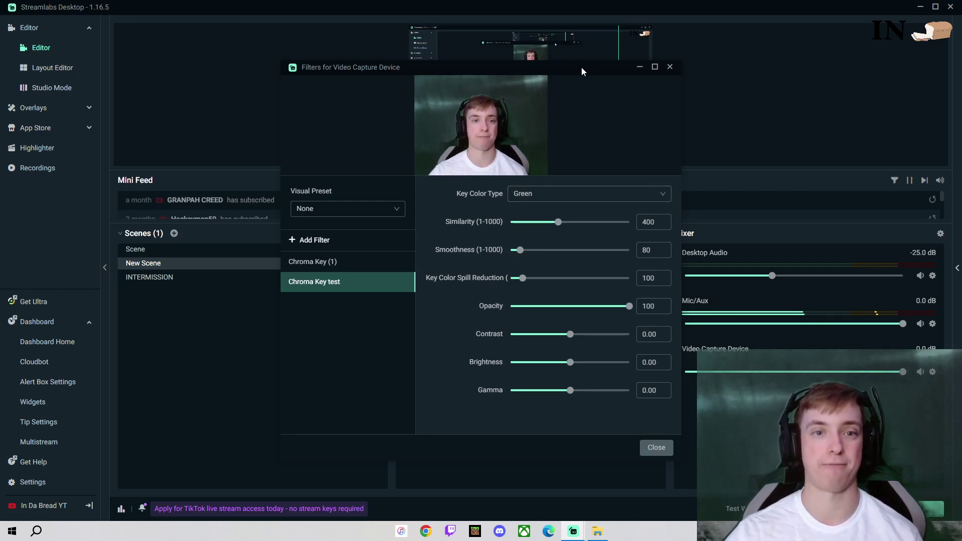
Set the Chroma Key test filter's key color type to Custom Color
drag(589, 73, 499, 93)
key(Escape)
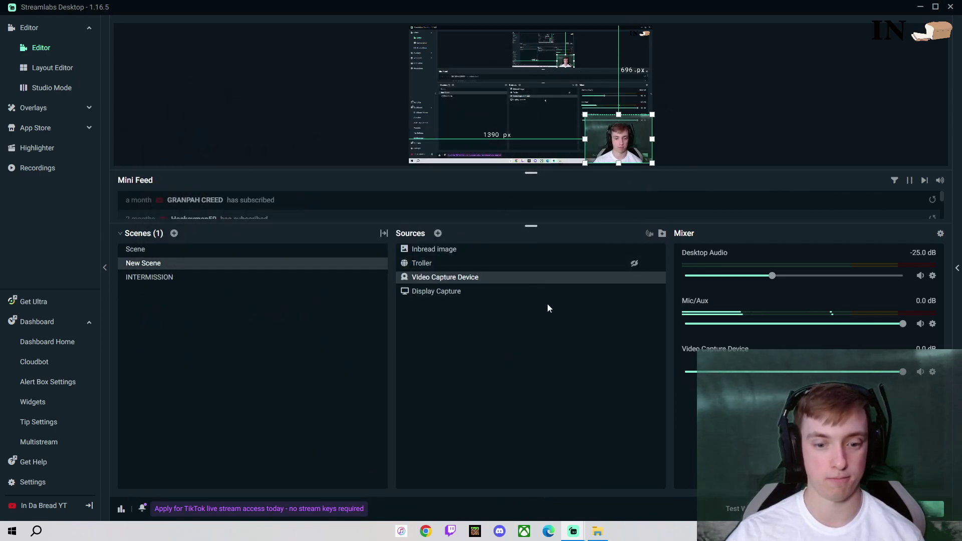
mouse_move(570, 536)
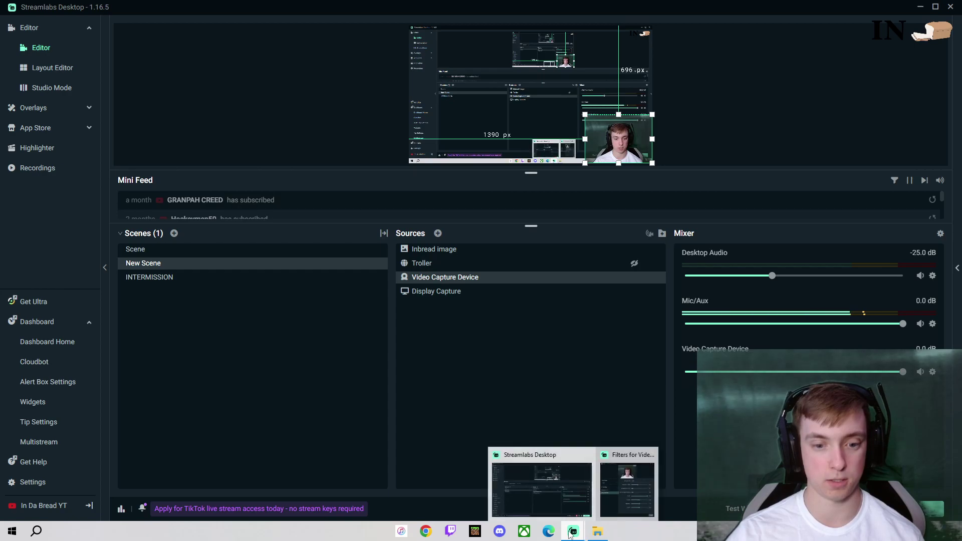
click(627, 481)
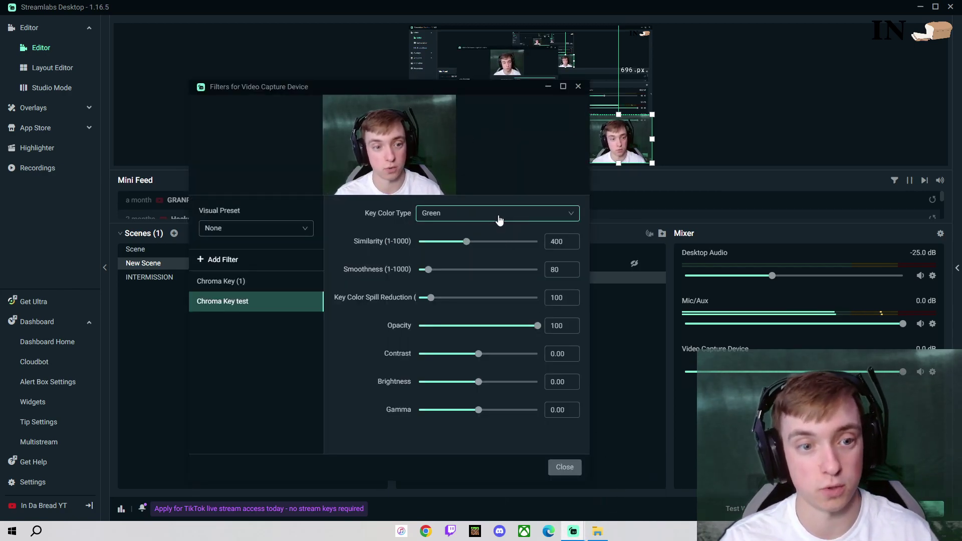
click(499, 216)
click(478, 283)
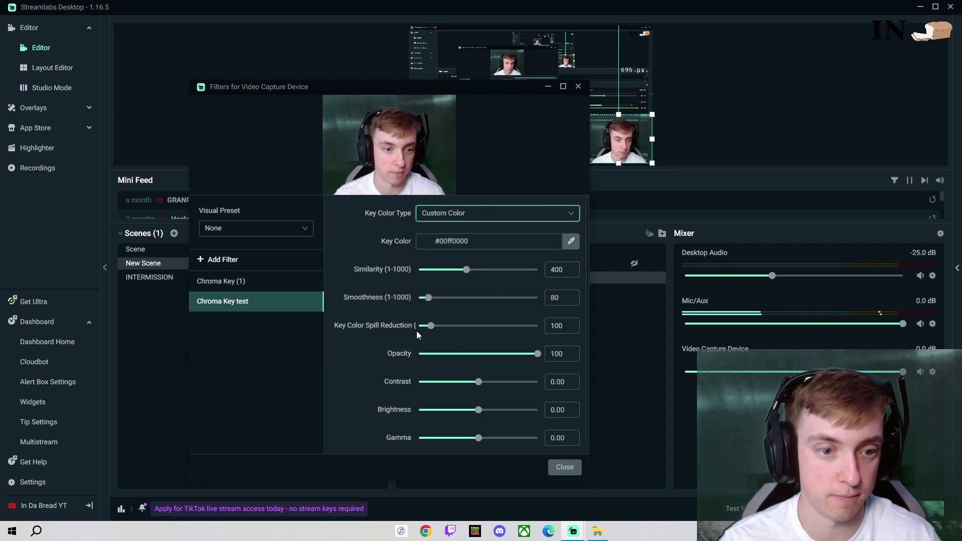
Hide the Chroma Key test filter and sample the green backdrop in the preview as its key color, #1a5a52ff
mouse_move(298, 304)
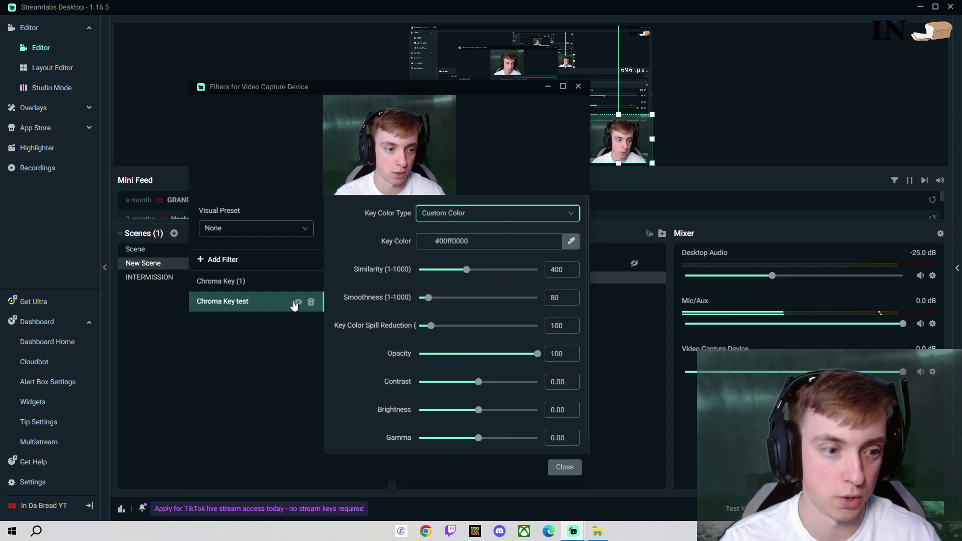
click(298, 303)
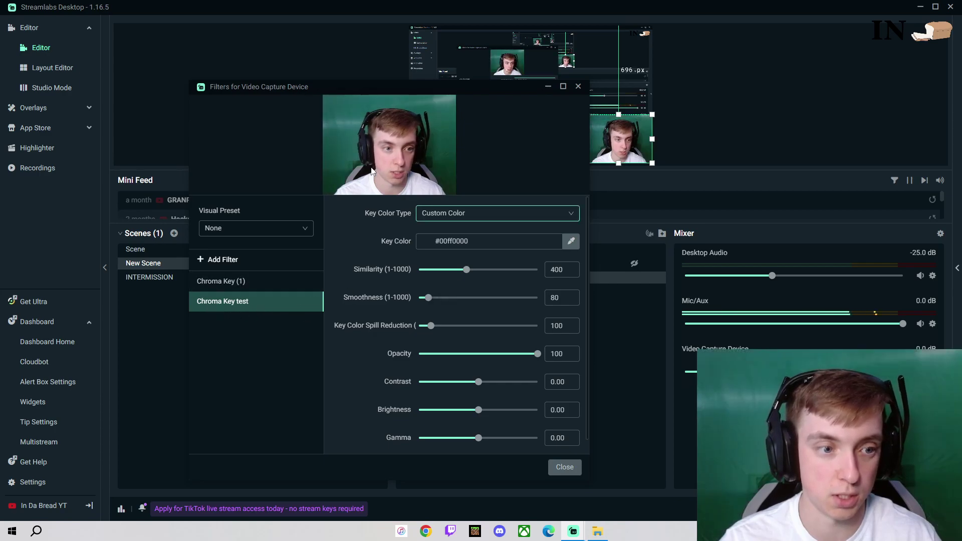
click(571, 241)
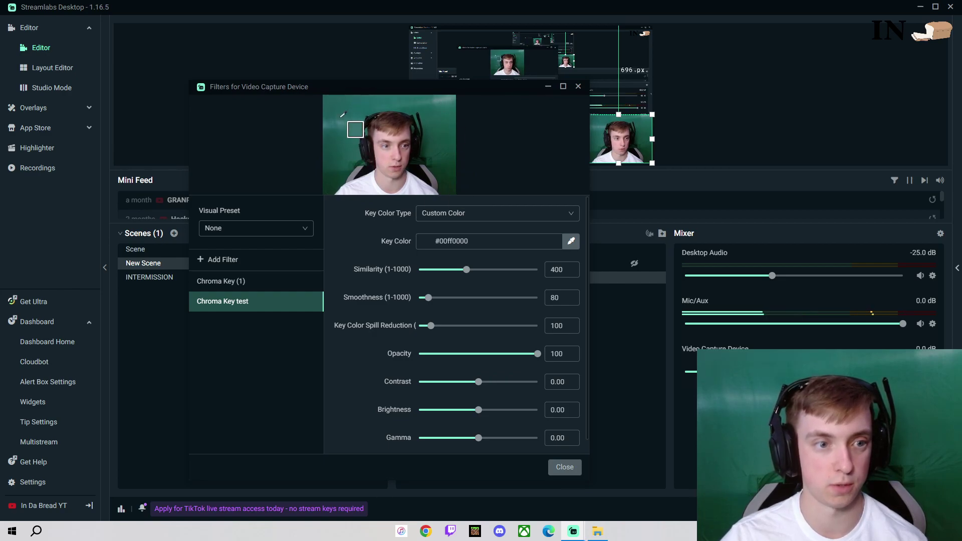
click(351, 150)
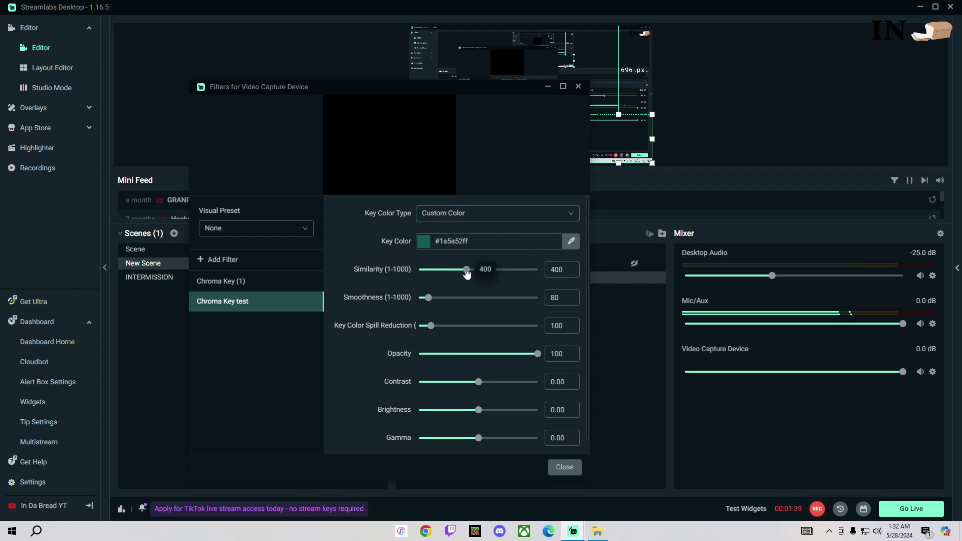
Lower the Chroma Key test filter's similarity to 70
drag(467, 272, 443, 273)
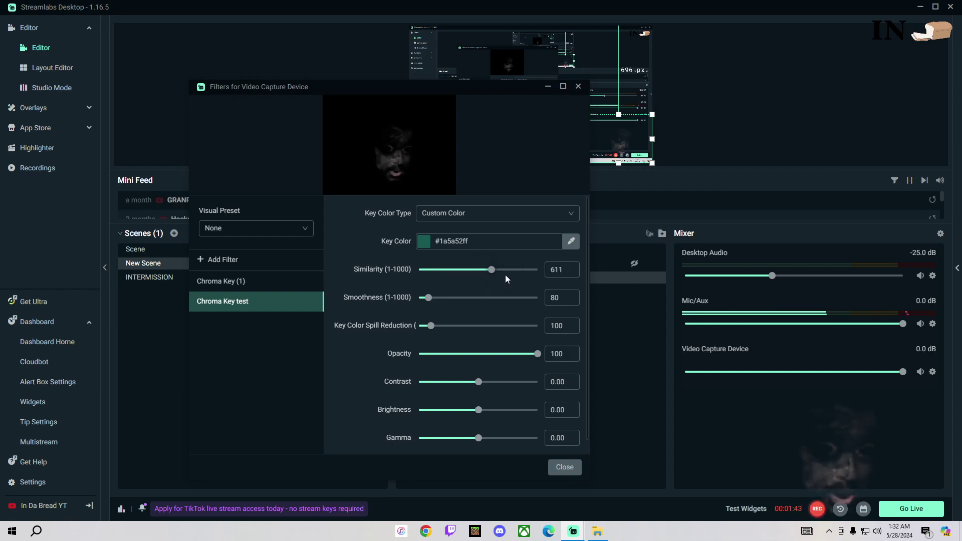
drag(474, 275, 444, 273)
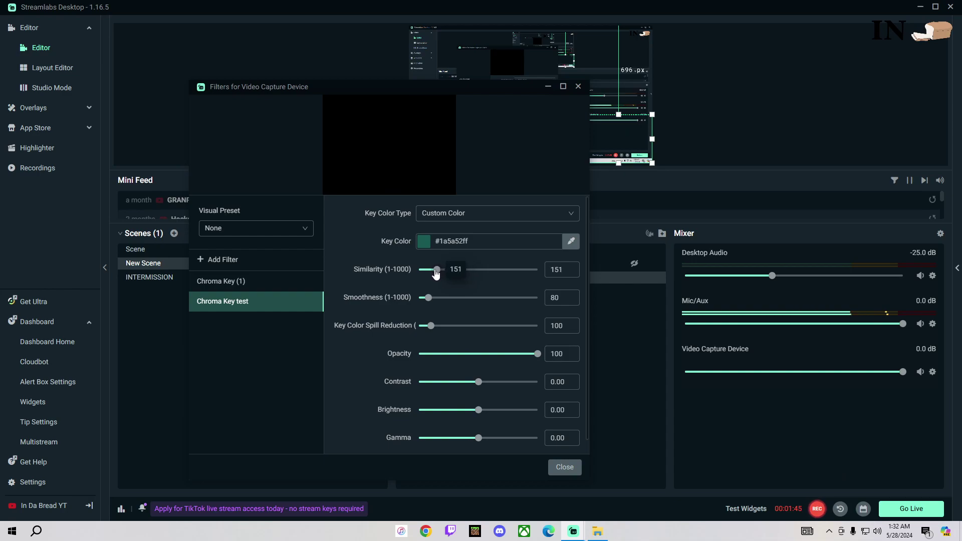
click(573, 274)
click(574, 274)
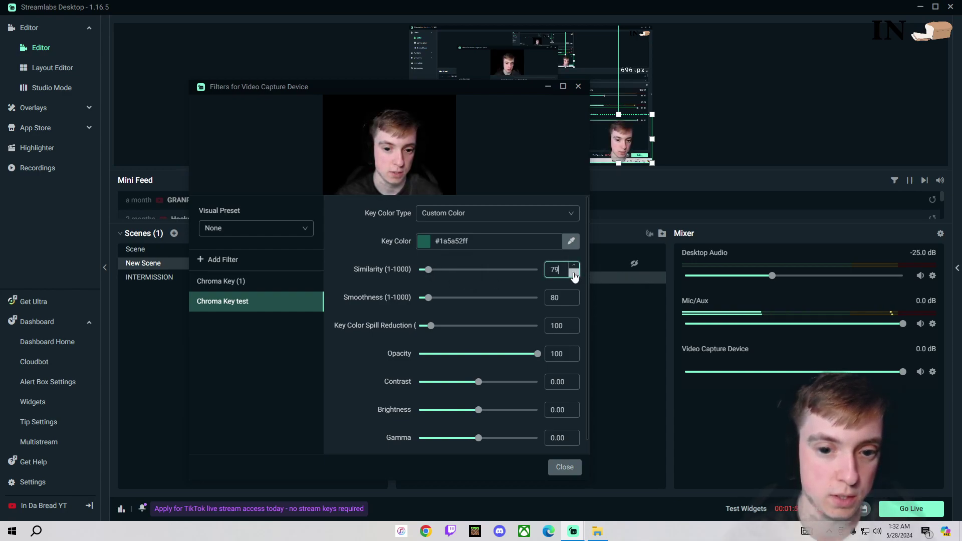
click(574, 274)
click(574, 273)
click(574, 273)
click(574, 274)
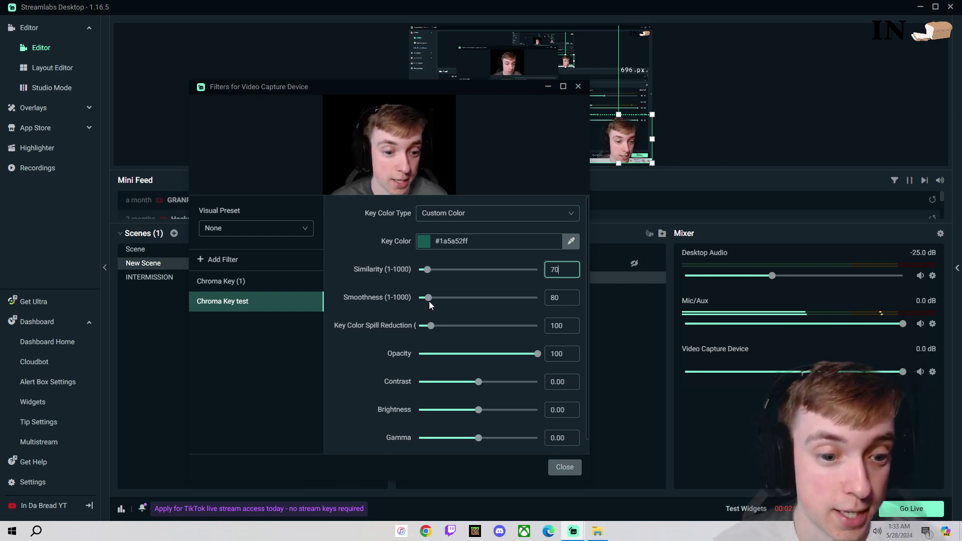
Try different smoothness values for the Chroma Key test filter, set smoothness to 20, and close the filters window
mouse_move(429, 302)
drag(429, 302, 459, 306)
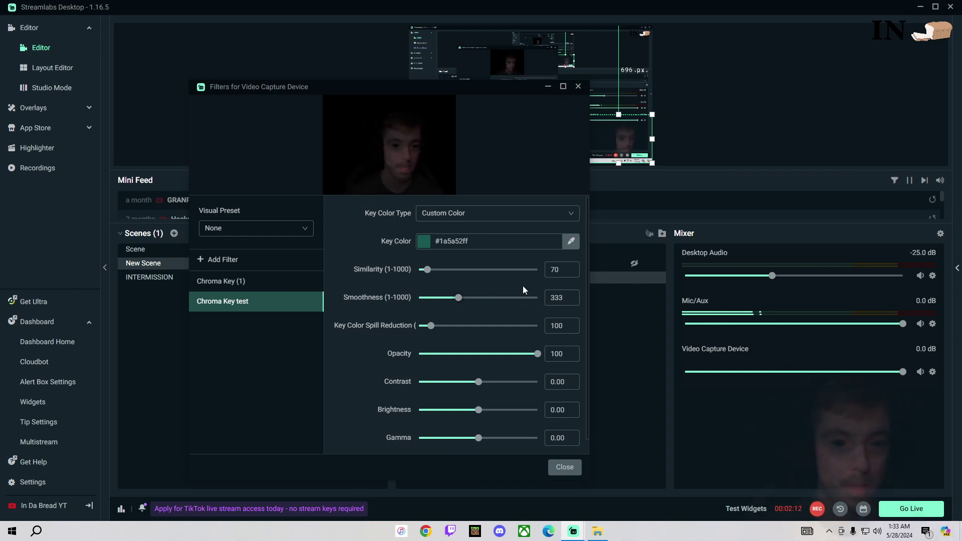
mouse_move(456, 305)
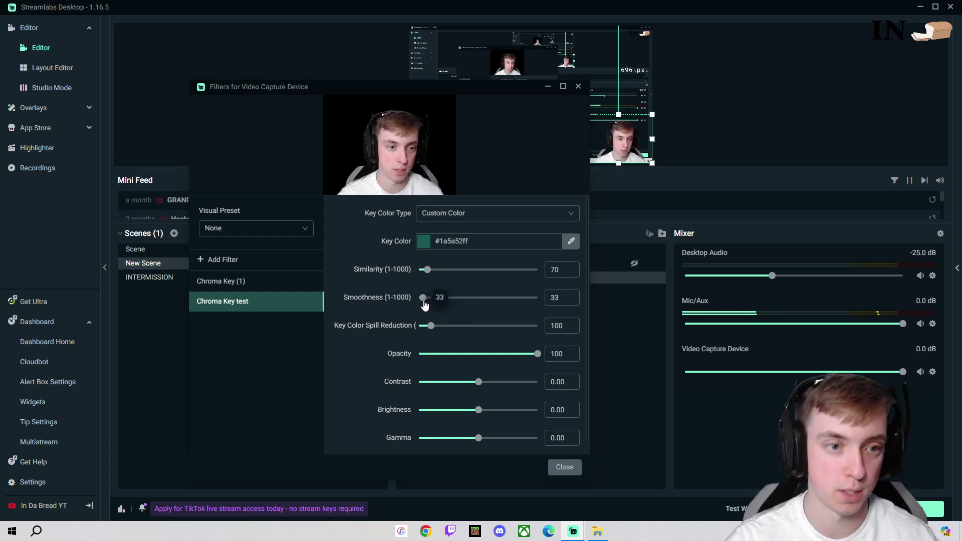
mouse_move(425, 300)
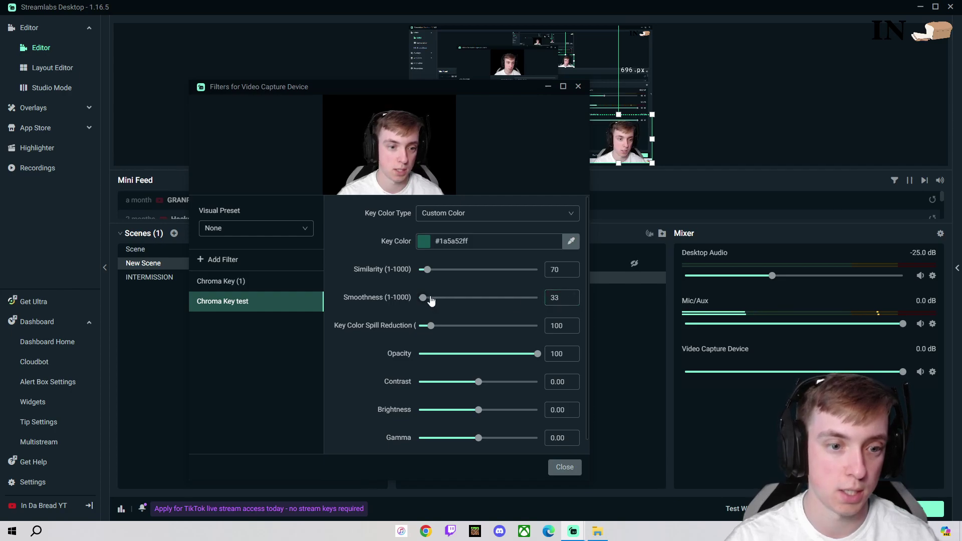
drag(424, 300, 408, 299)
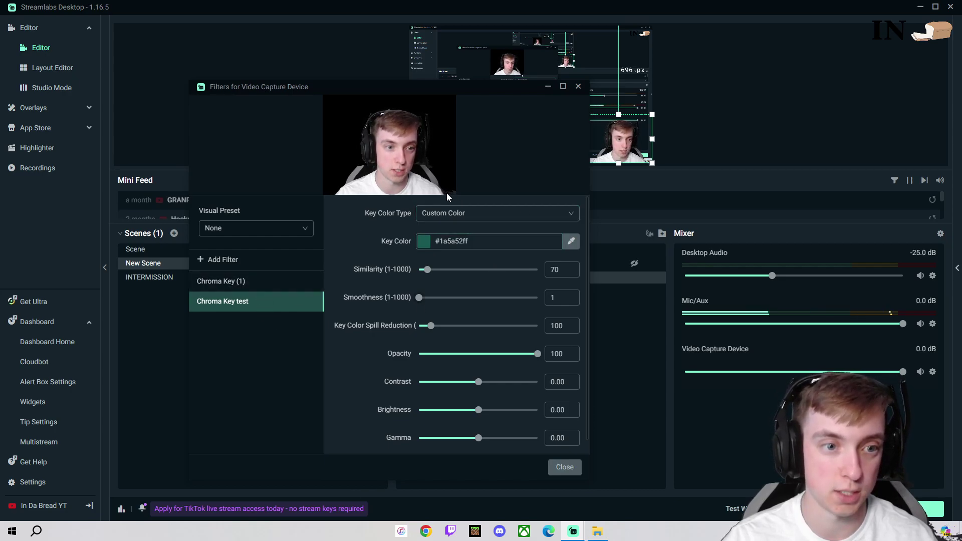
click(420, 297)
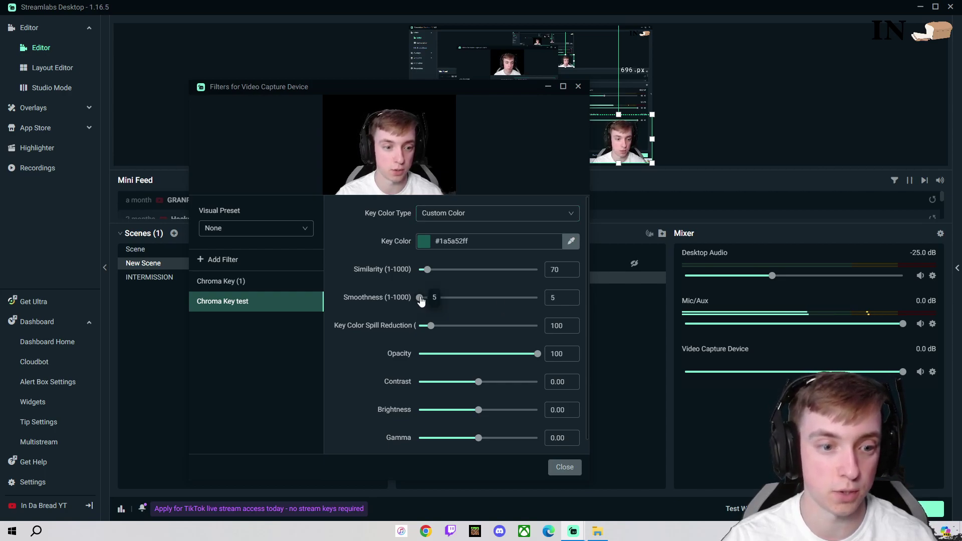
click(574, 295)
click(575, 296)
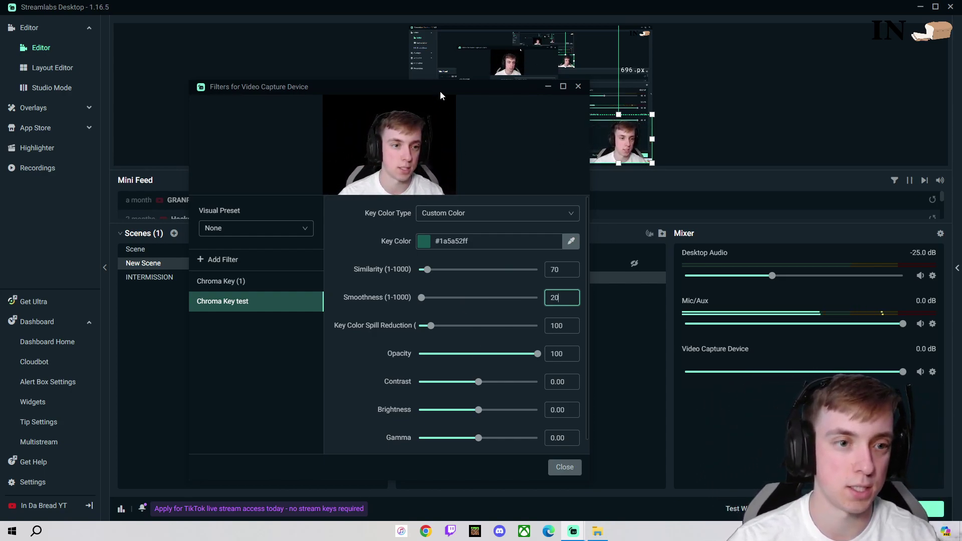
mouse_move(447, 88)
mouse_down()
mouse_move(507, 92)
mouse_move(458, 86)
mouse_up()
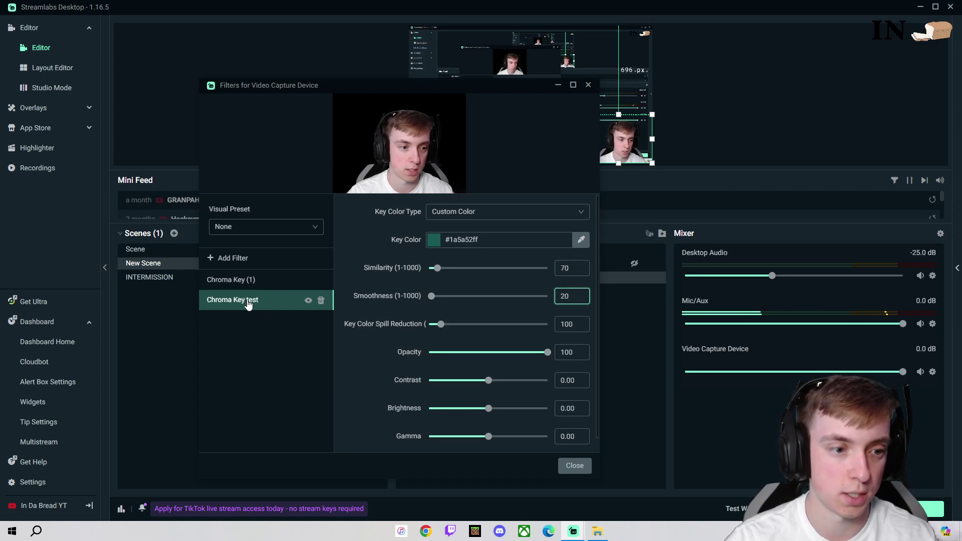
click(574, 466)
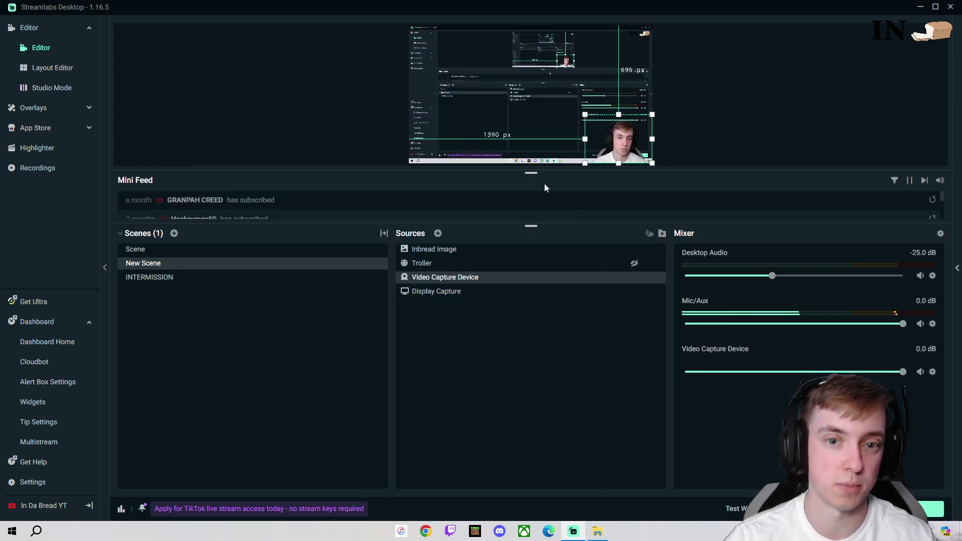
Open the Video Capture Device's properties, examine the webcam's video configuration such as brightness, white balance and gain, and accept it
right_click(496, 279)
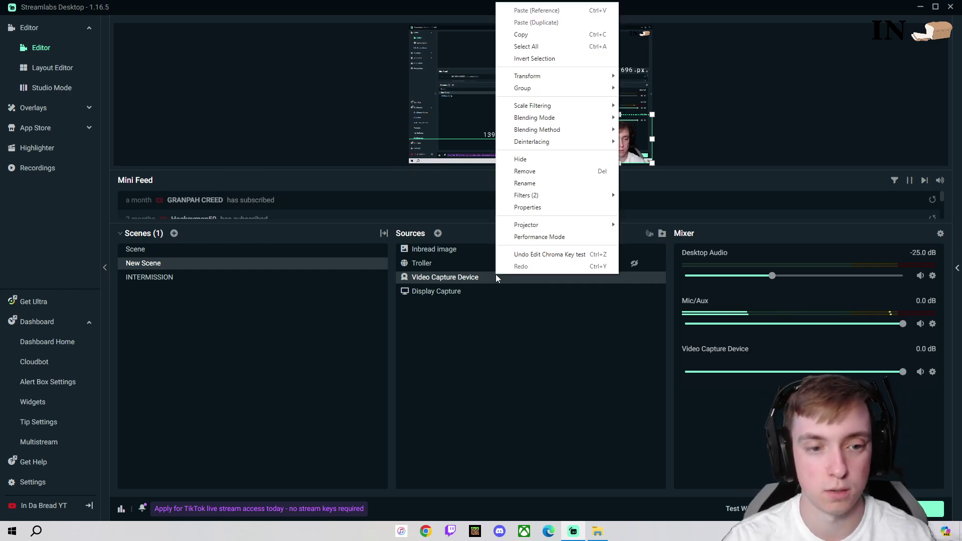
mouse_move(538, 198)
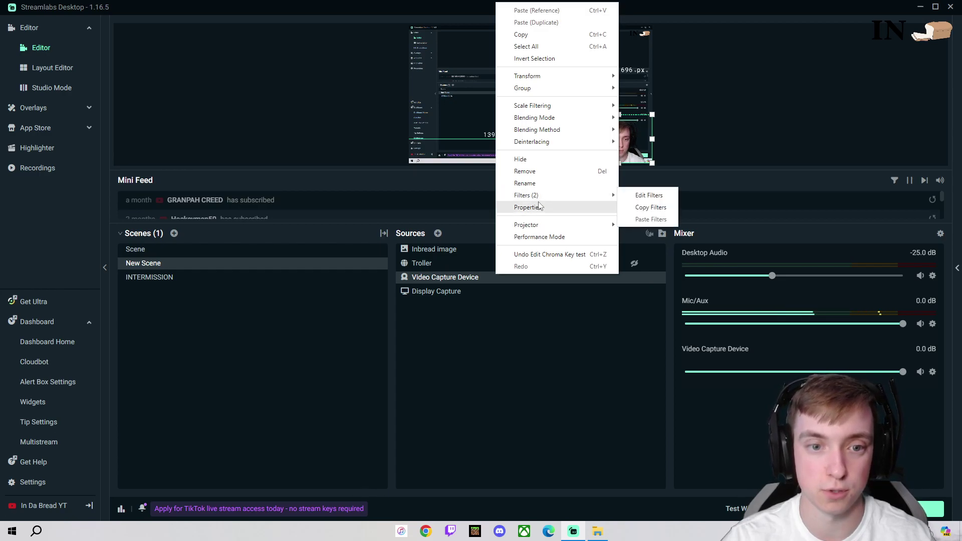
click(532, 207)
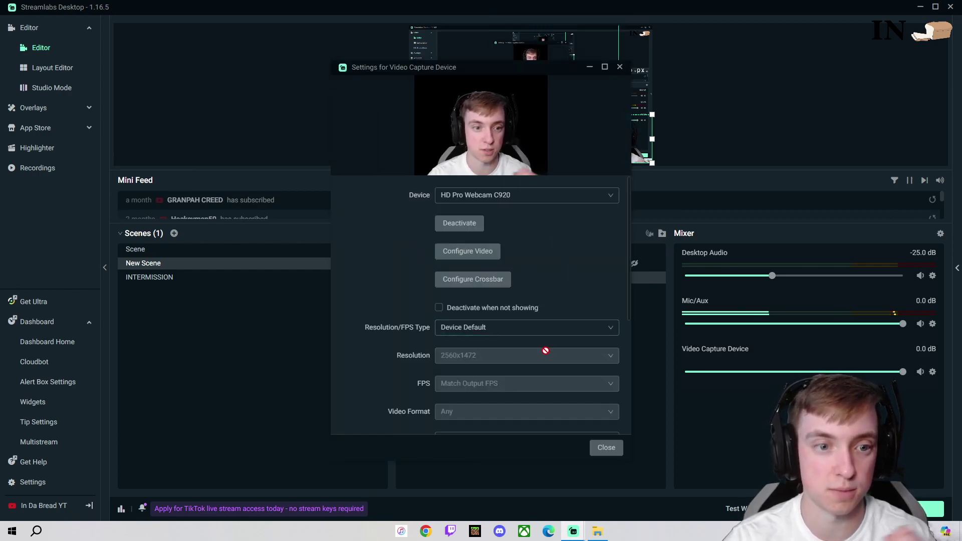
click(475, 255)
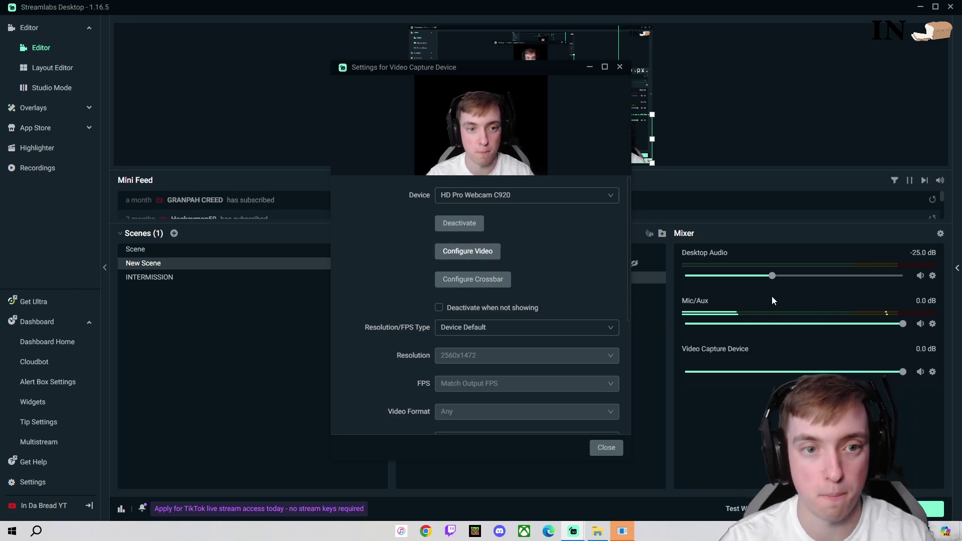
drag(147, 28, 245, 119)
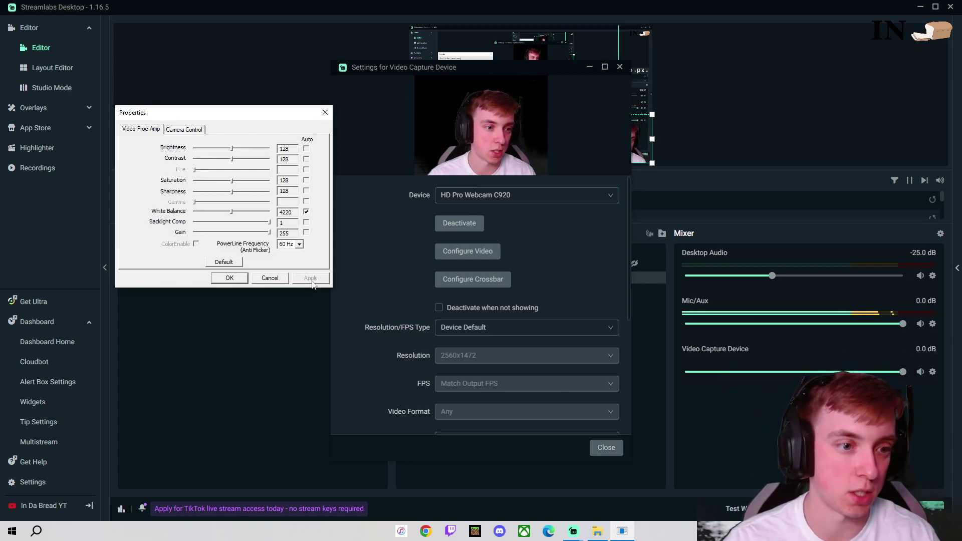
click(228, 279)
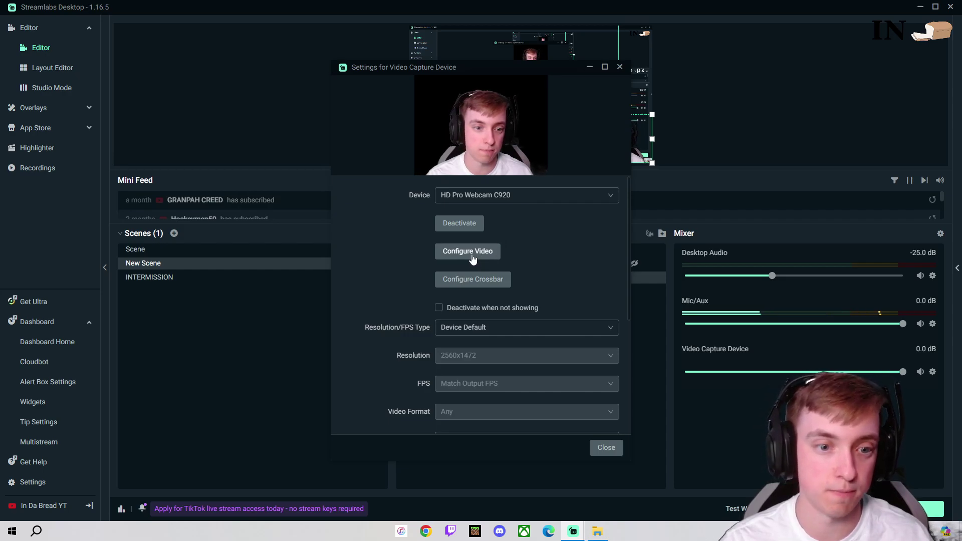
Turn off the webcam's automatic white balance in its video configuration, set white balance to 4220, apply it, and close the device settings
click(490, 260)
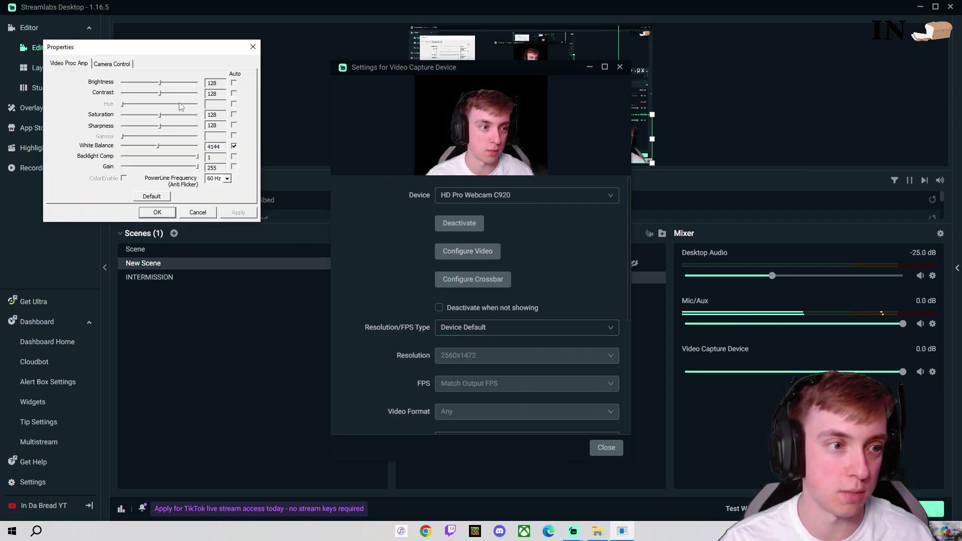
drag(167, 48, 237, 150)
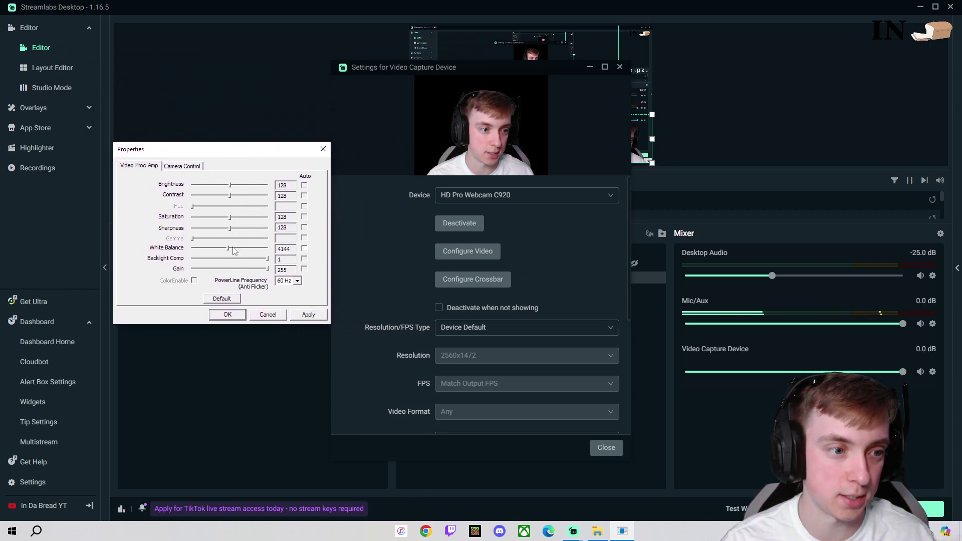
drag(238, 253, 231, 259)
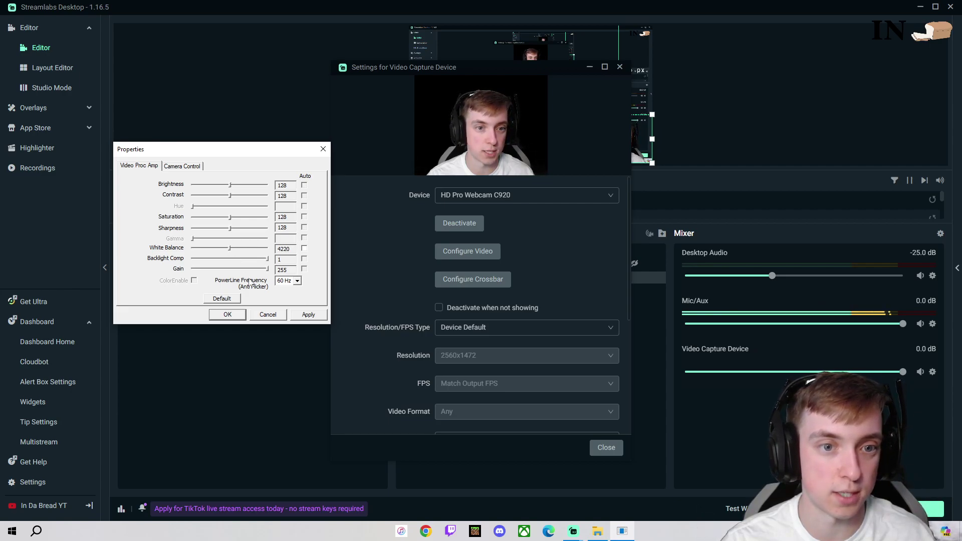
click(306, 316)
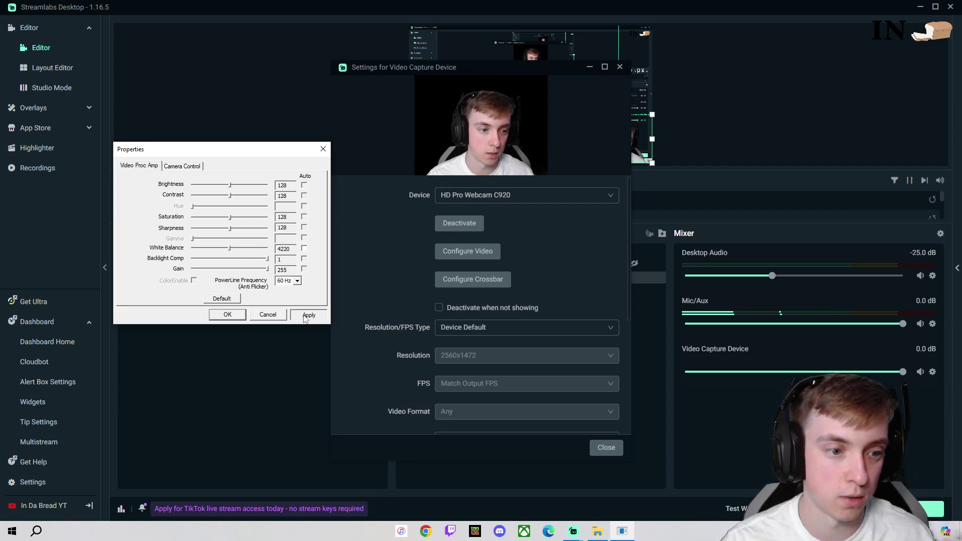
click(227, 315)
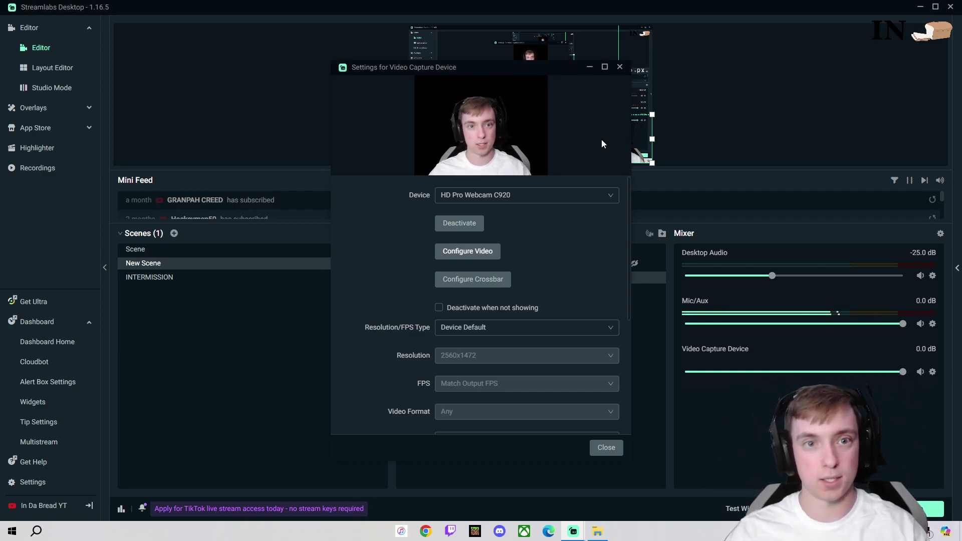
click(606, 447)
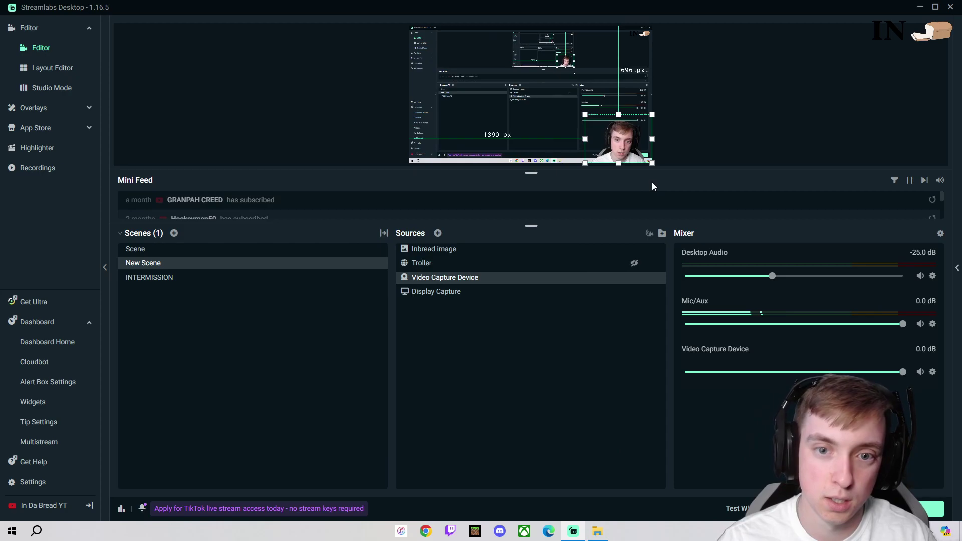
Switch to the scene named Scene and check the webcam cutout against the desktop by temporarily moving the maximized Streamlabs window aside
click(279, 250)
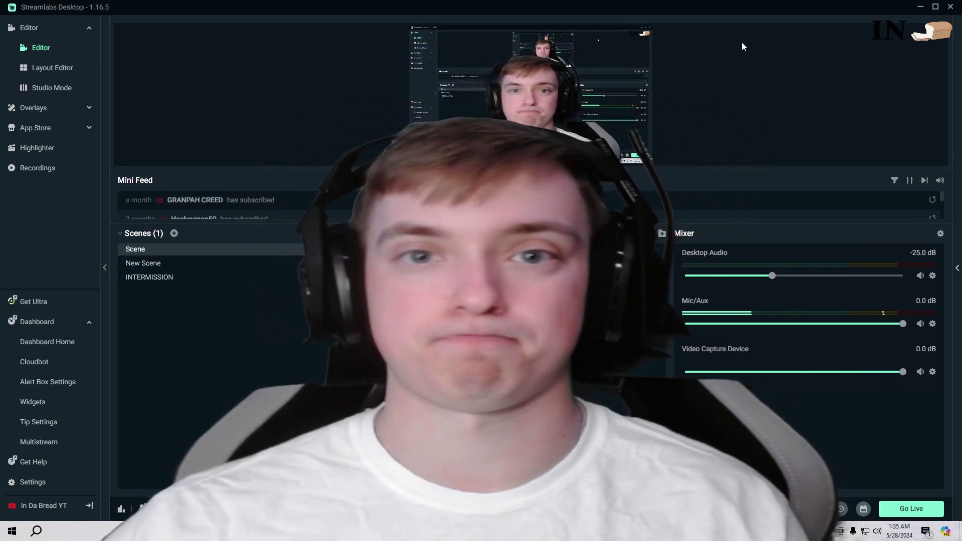
drag(723, 14, 937, 10)
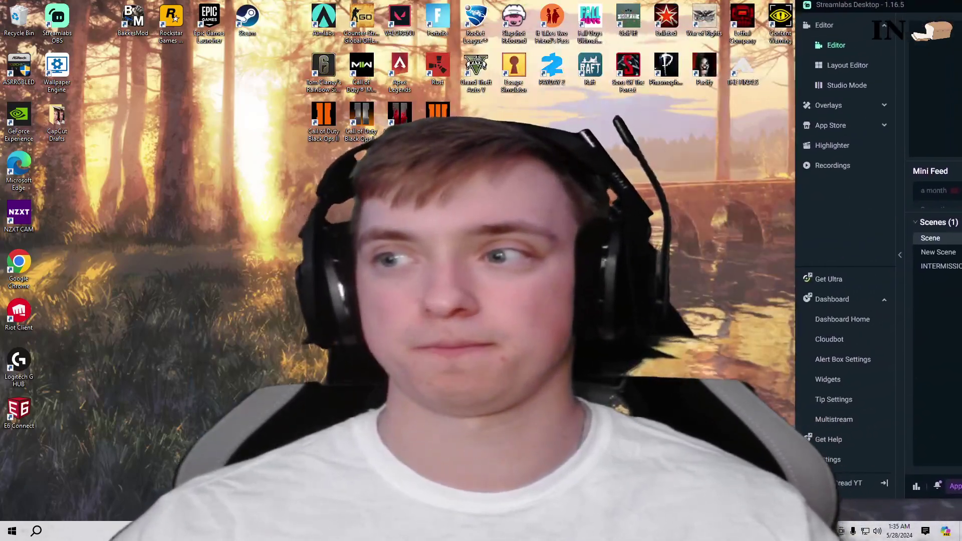
drag(851, 6, 885, 2)
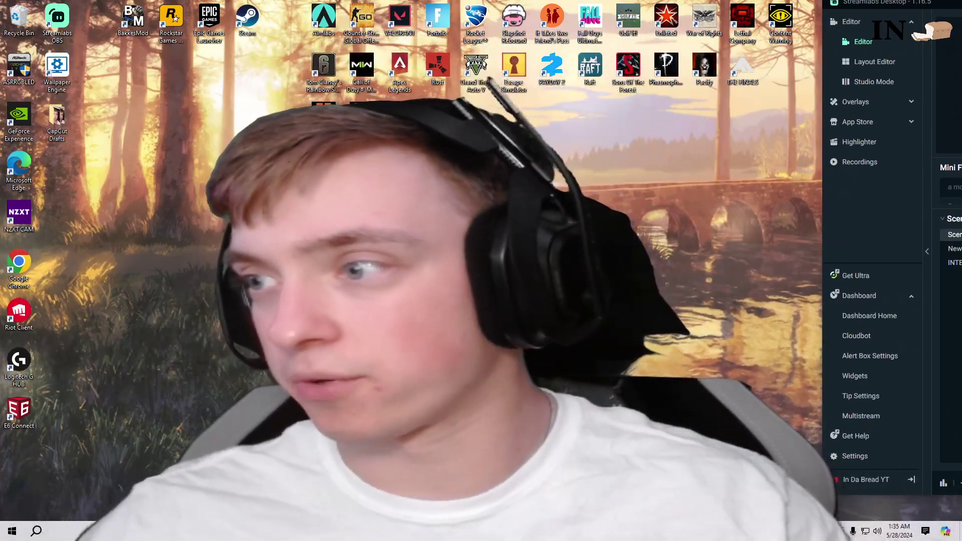
drag(885, 2, 210, 31)
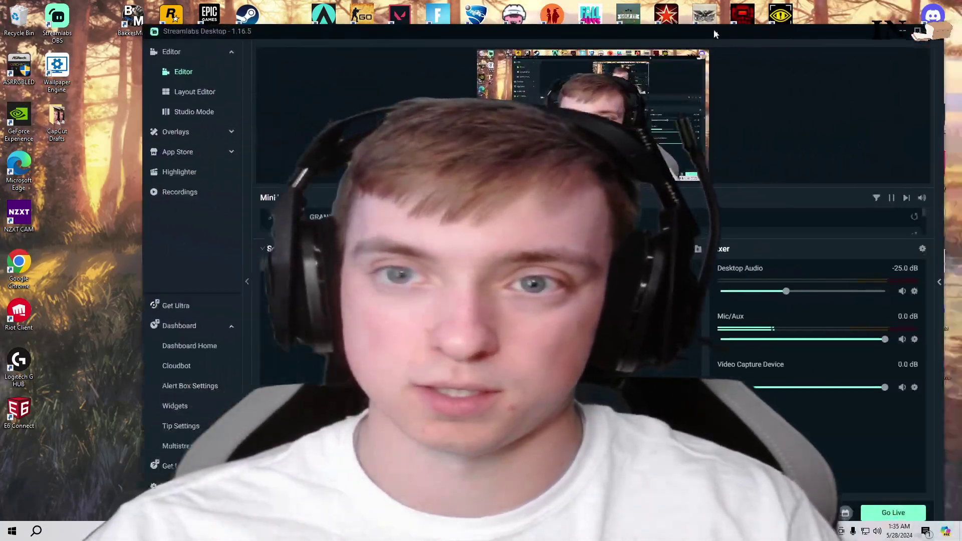
drag(717, 32, 667, 23)
click(869, 26)
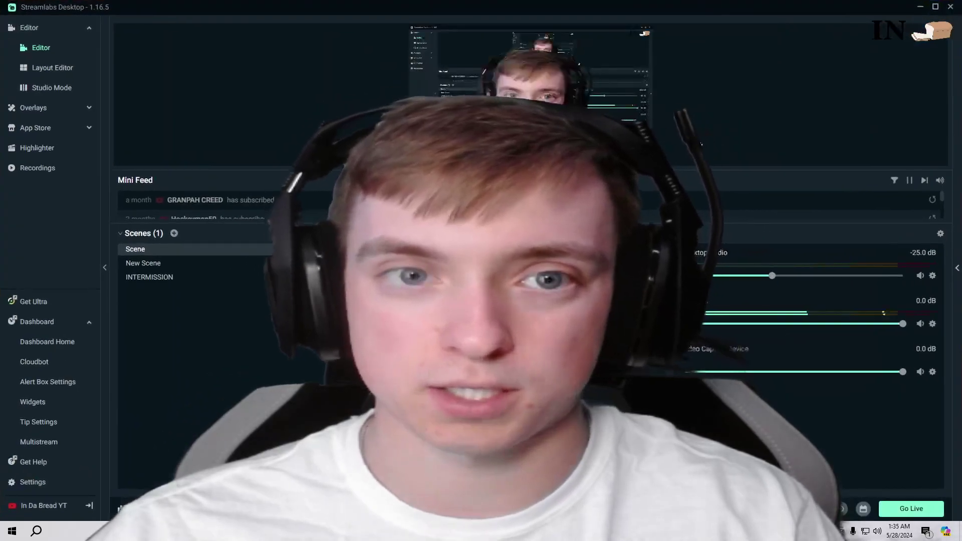